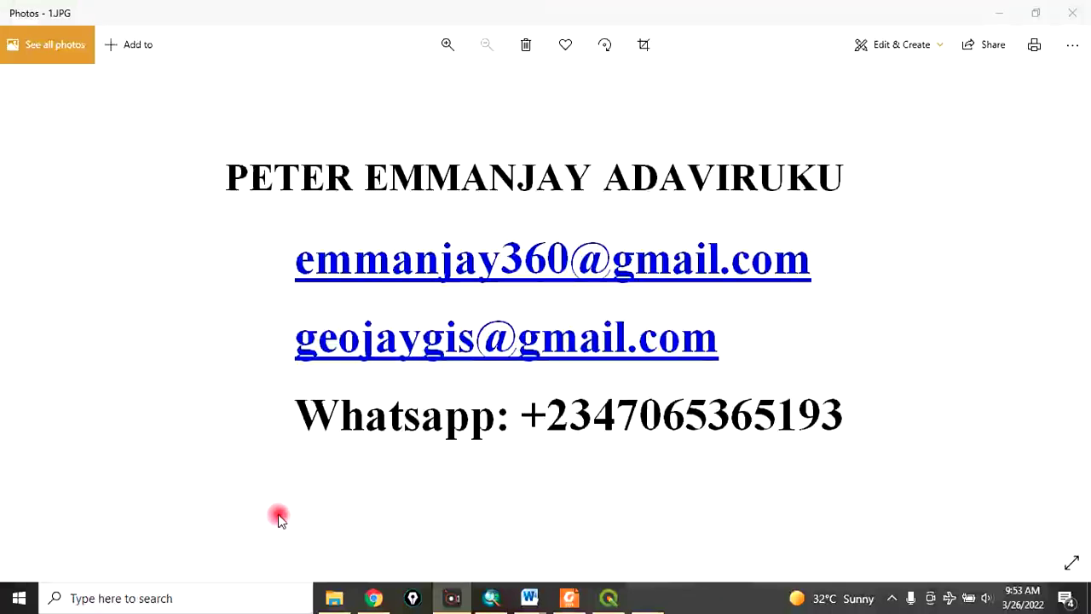
- Advance through the Photos slides to the subscribe image, then switch to the empty QGIS project
mouse_move(1071, 334)
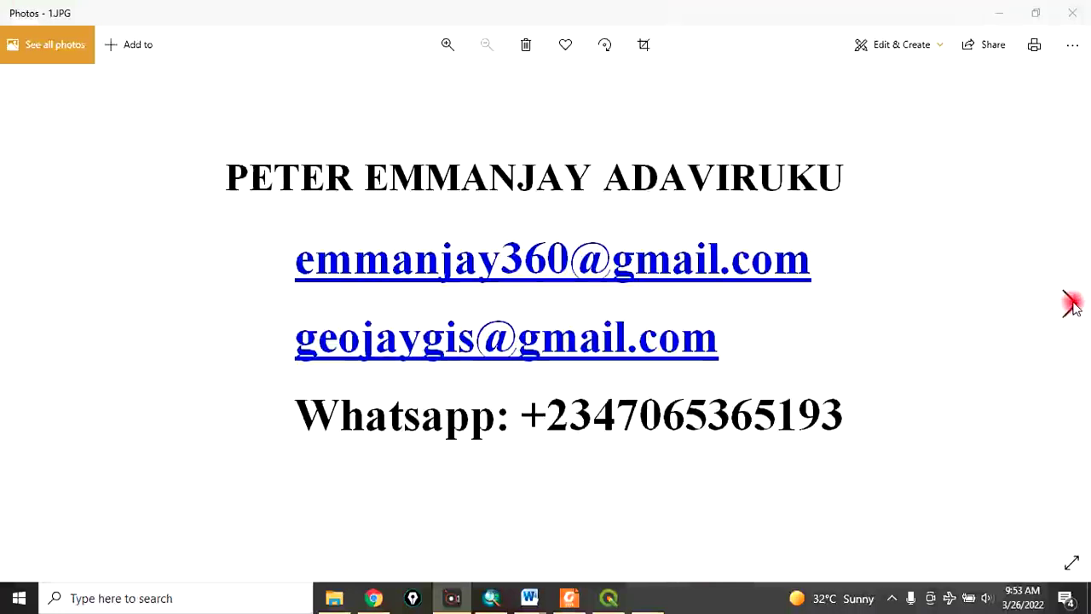
click(1071, 305)
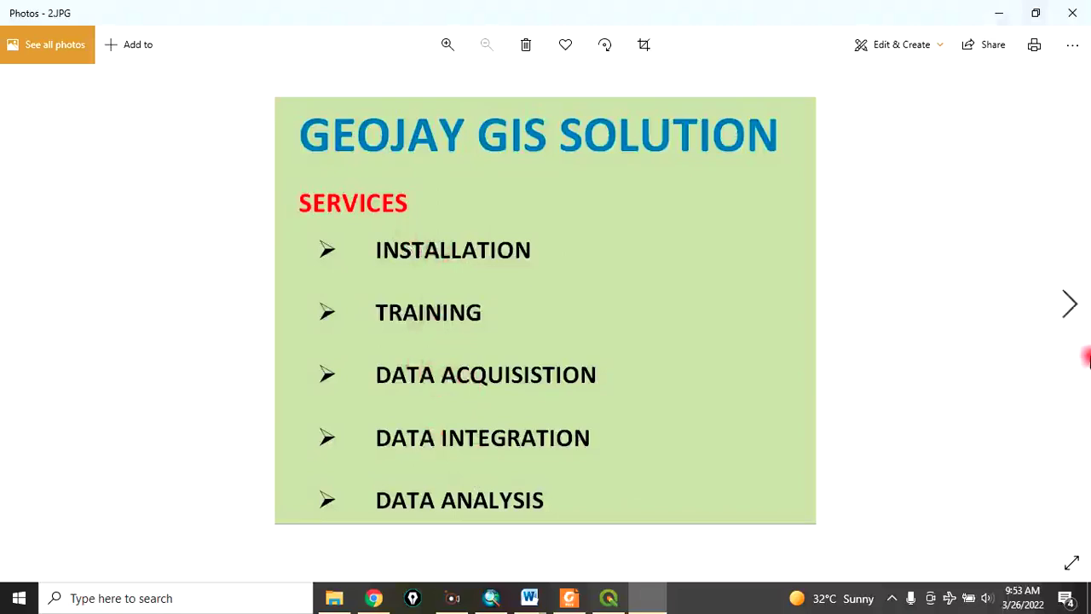
click(1069, 301)
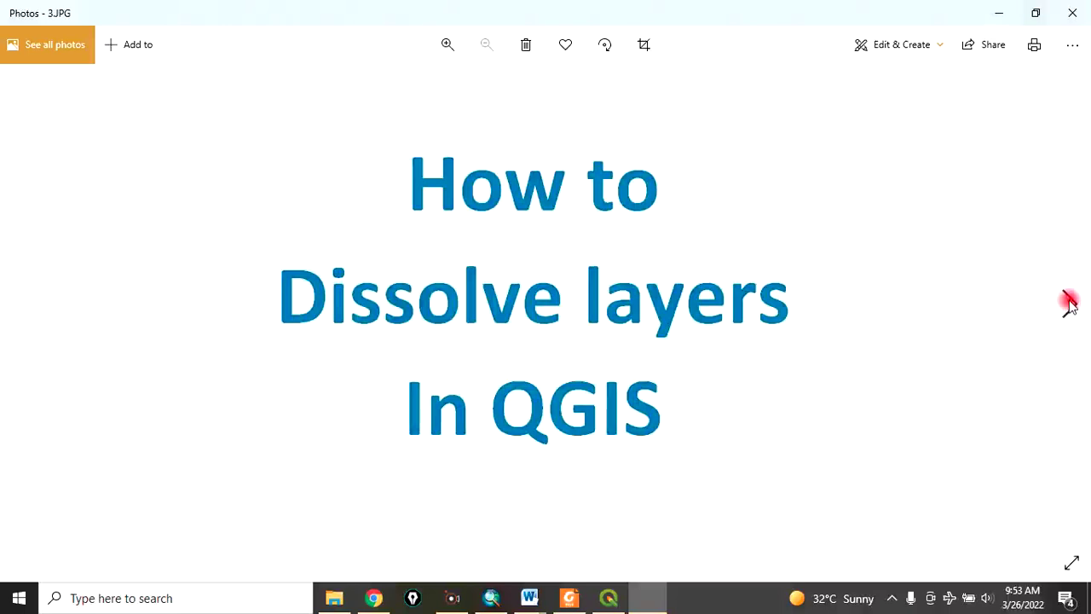
click(1070, 305)
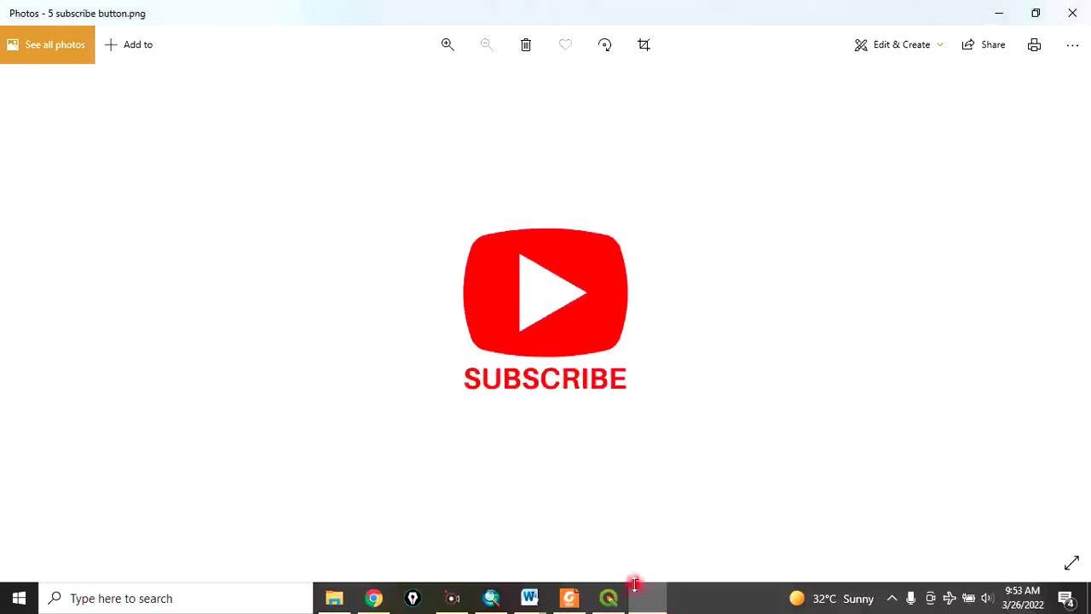
click(614, 599)
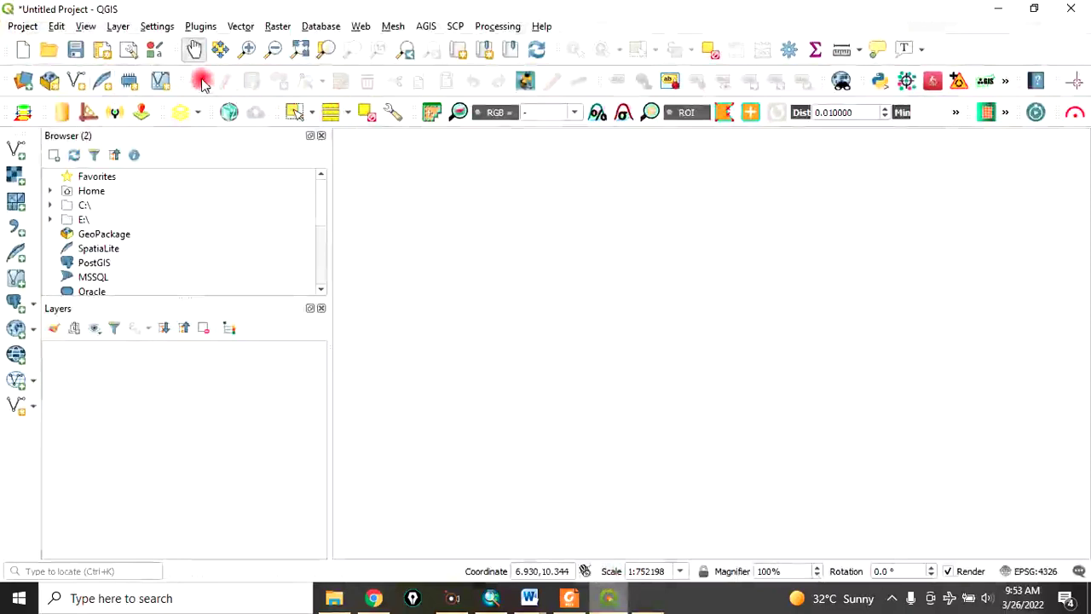
- Add LGAs.shp from Desktop\Tutorial to the project as a vector layer
click(17, 151)
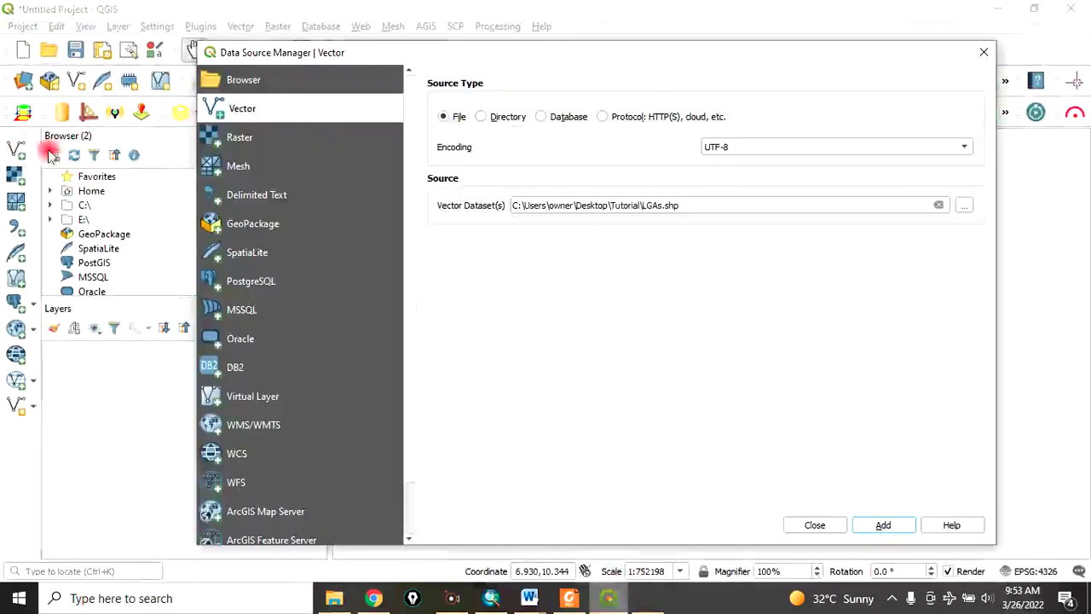
click(966, 205)
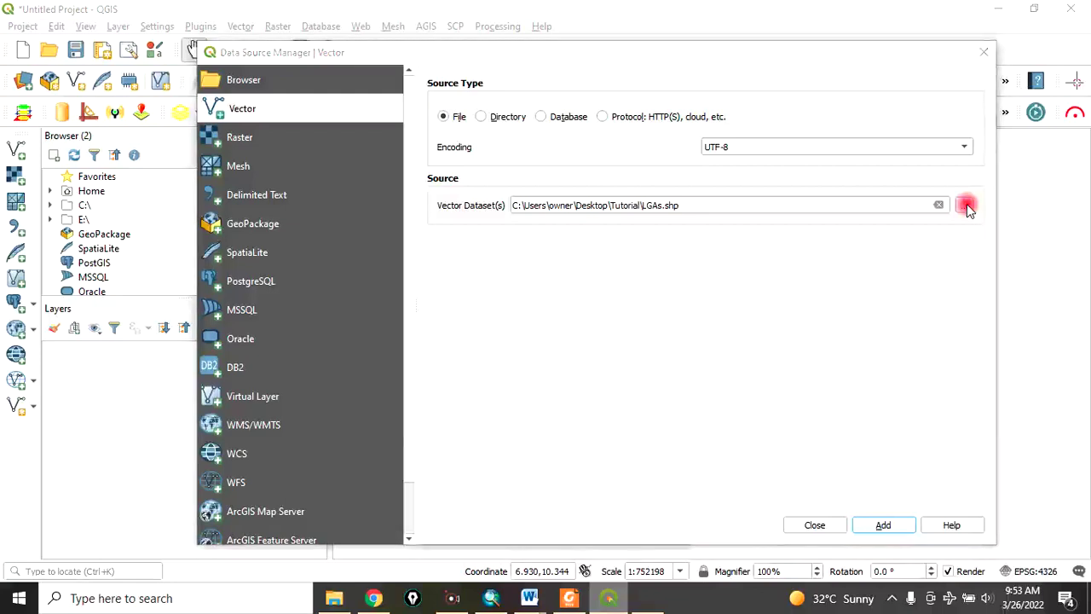
scroll(563, 217, down, 2)
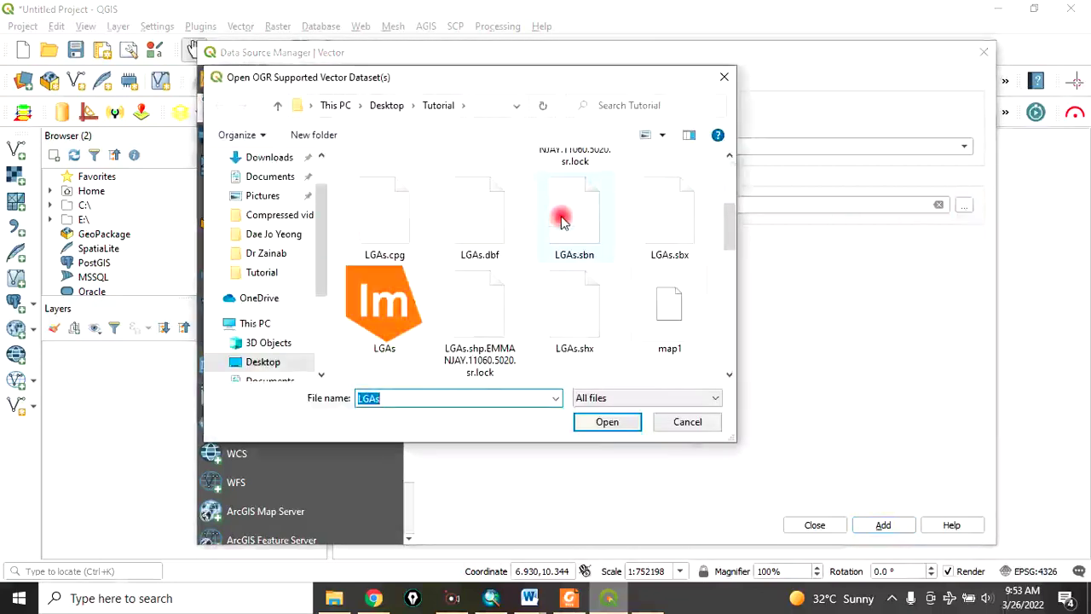
click(381, 322)
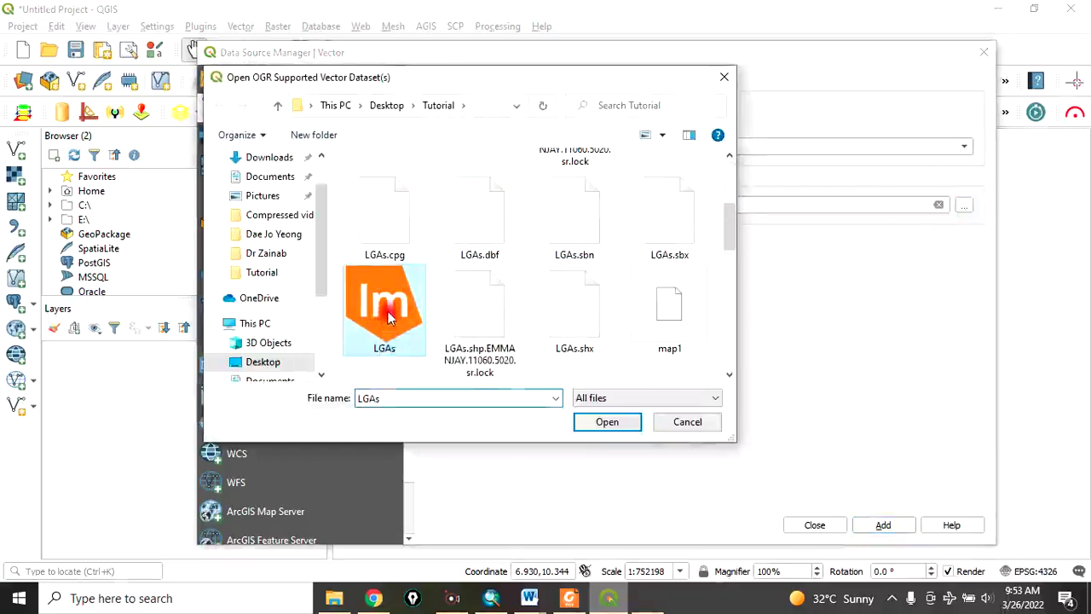
click(612, 417)
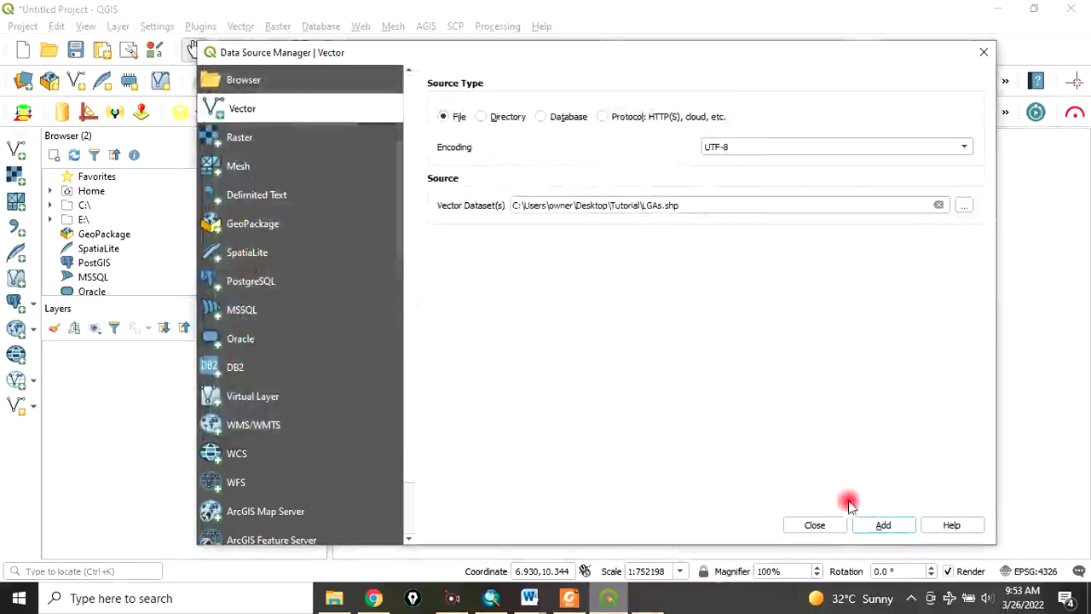
click(878, 526)
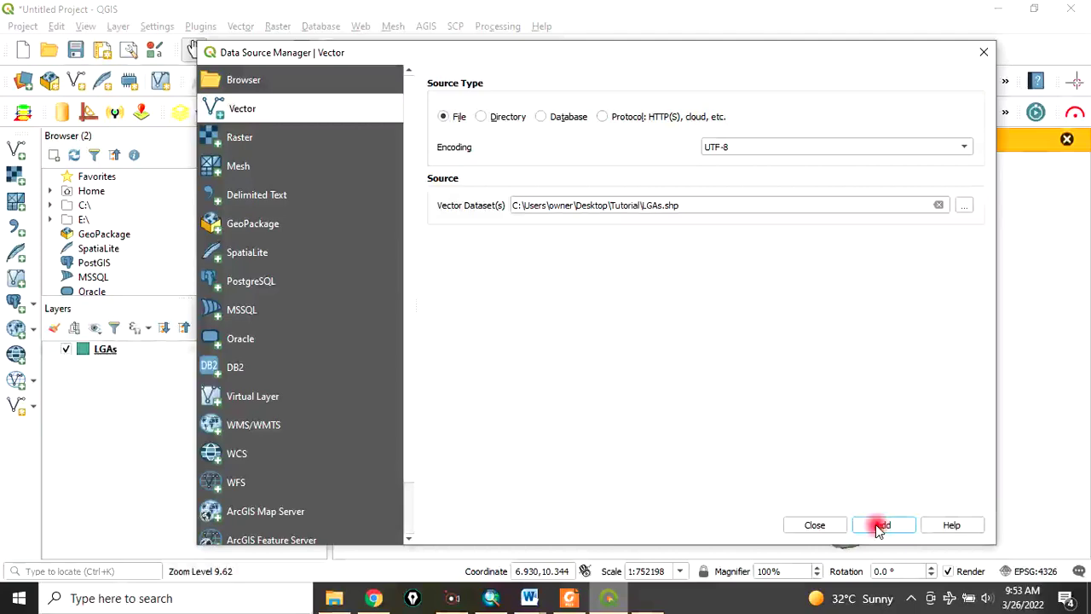
click(809, 526)
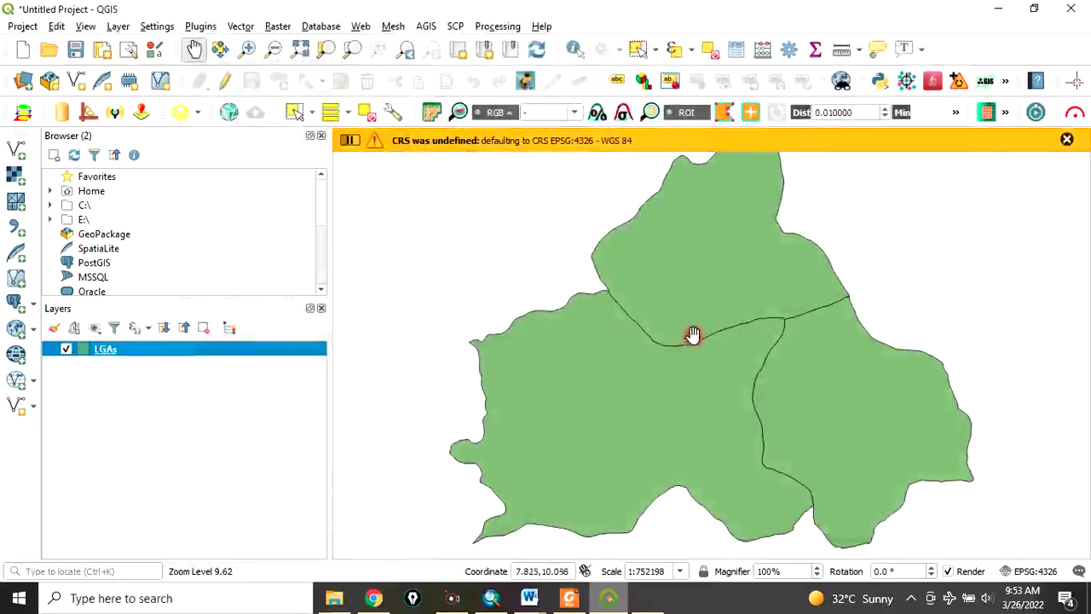
click(250, 509)
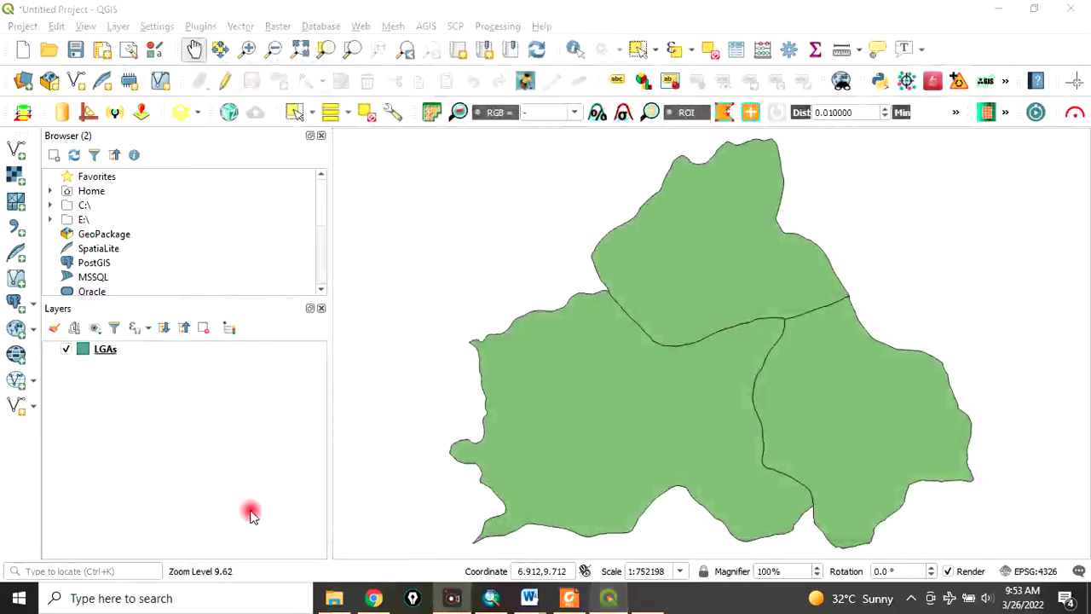
click(103, 351)
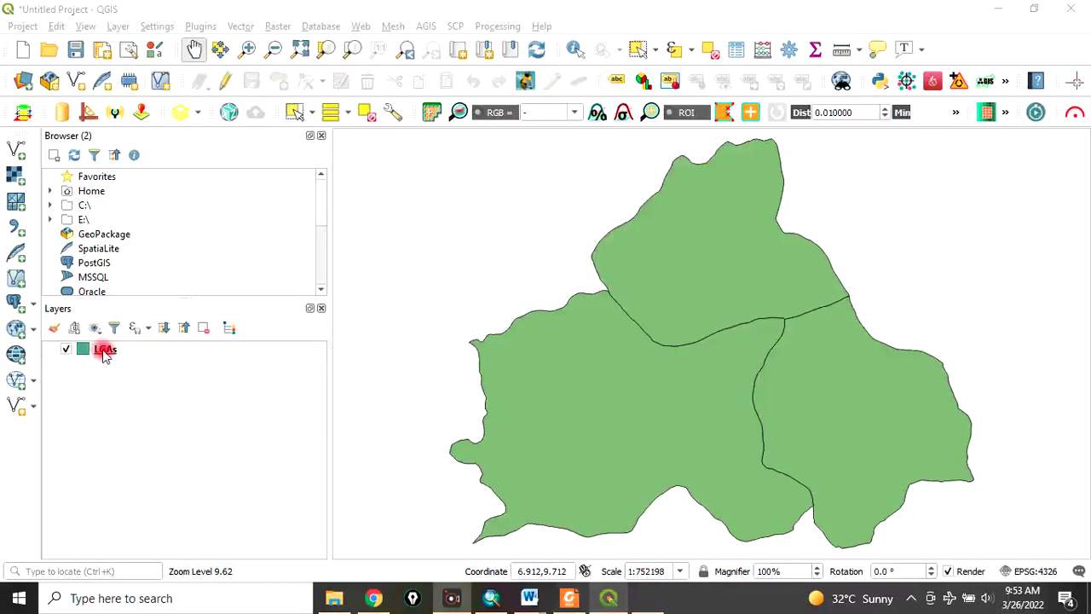
- Turn on Single labels for the LGAs layer using its NAME field
right_click(103, 351)
click(128, 348)
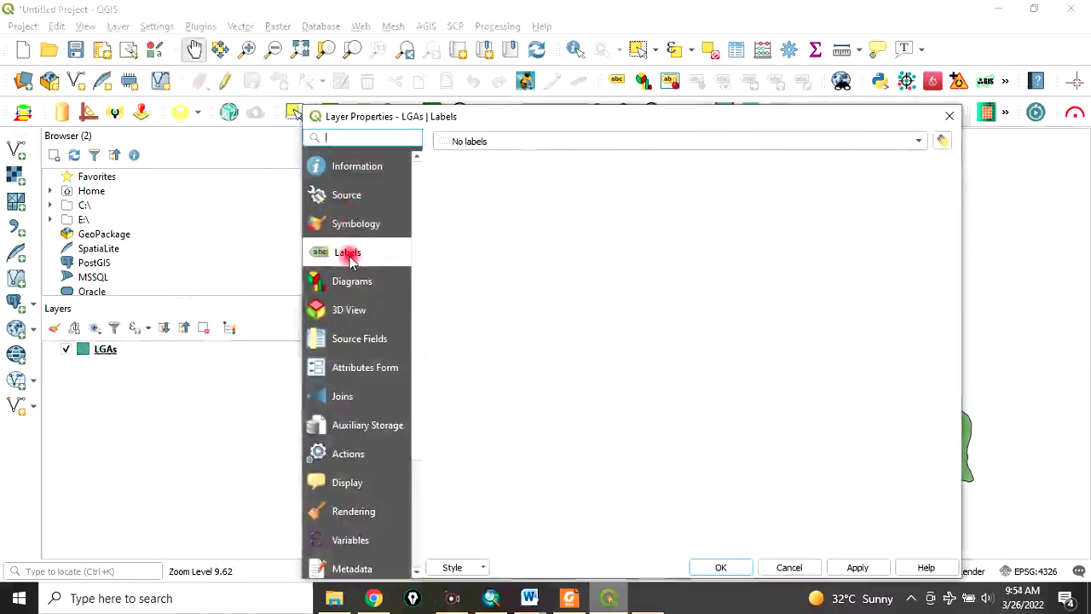
click(511, 142)
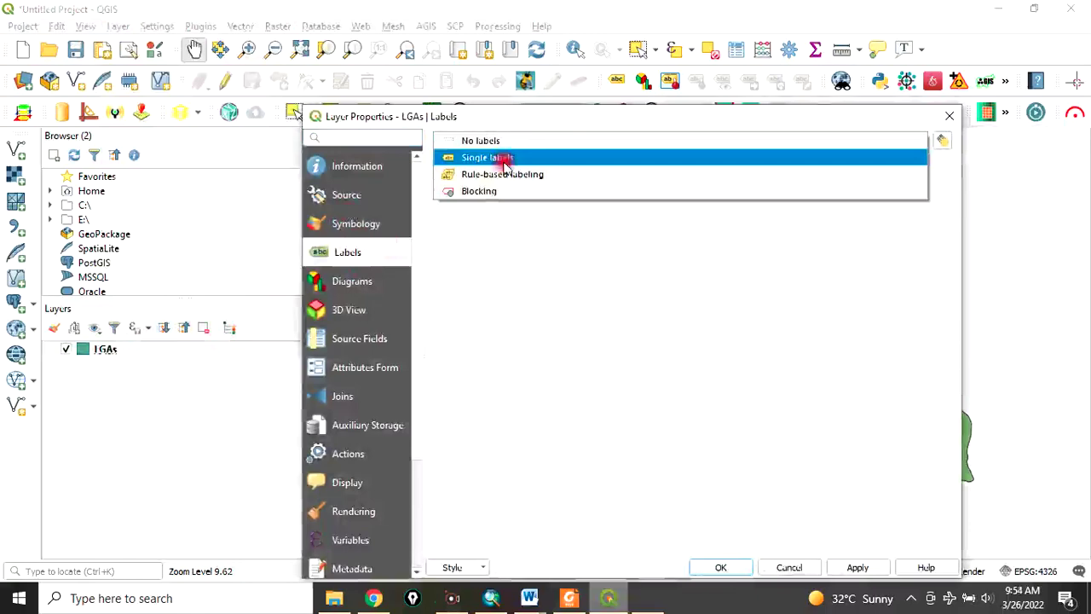
click(501, 159)
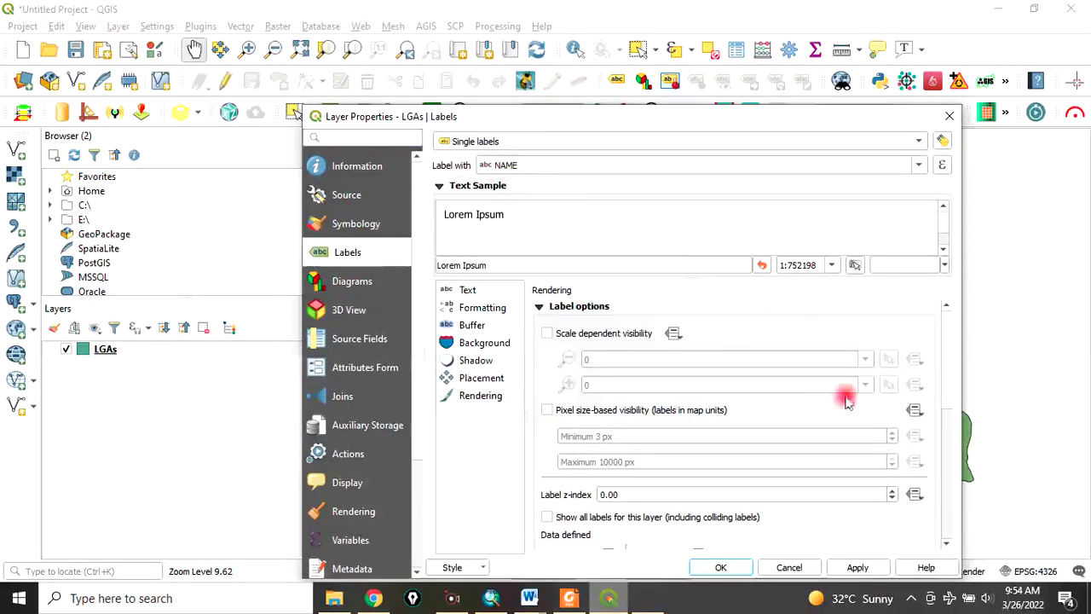
click(718, 567)
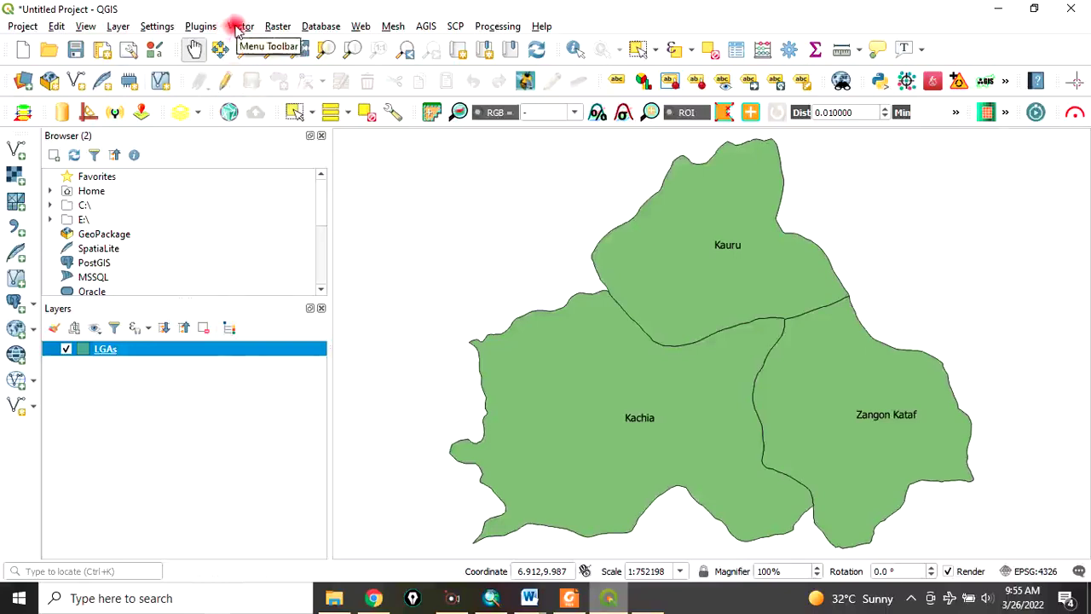
- Launch Vector > Geoprocessing Tools > Dissolve with LGAs as the input layer
click(239, 27)
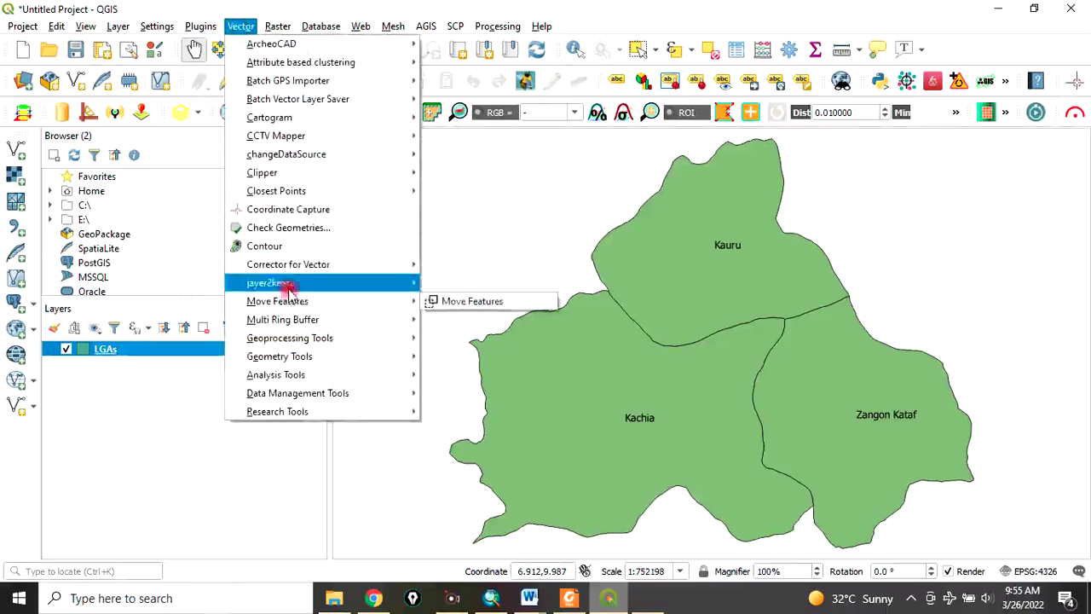
mouse_move(300, 340)
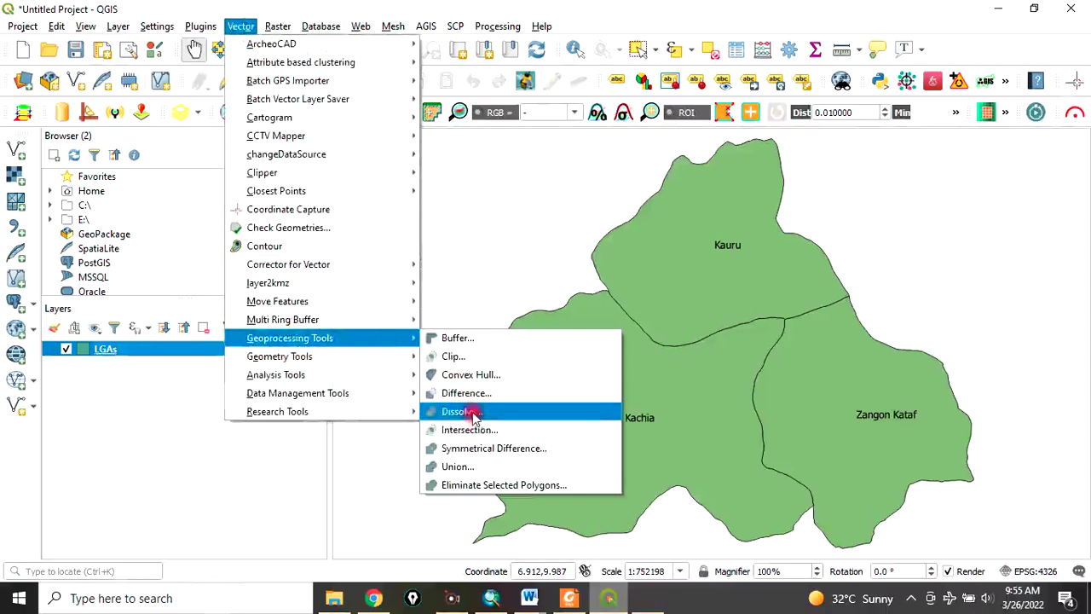
click(474, 416)
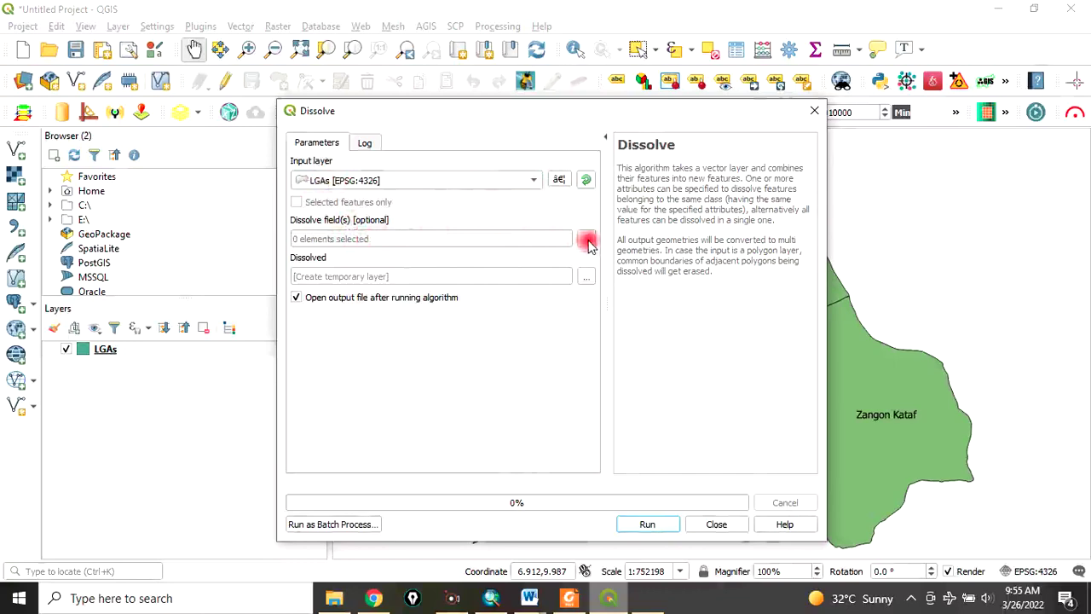
click(586, 240)
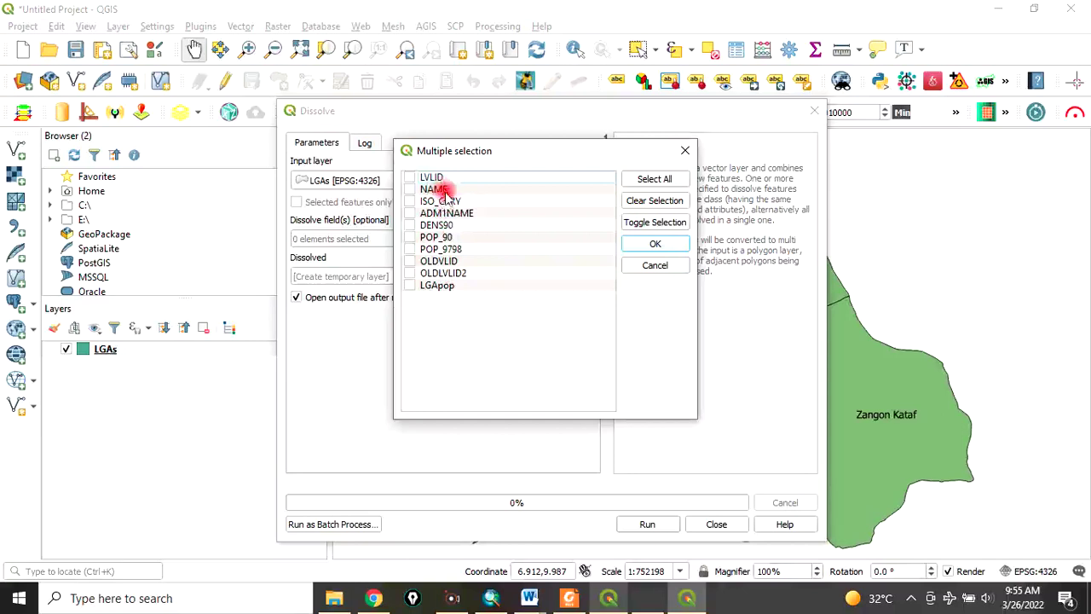
click(685, 150)
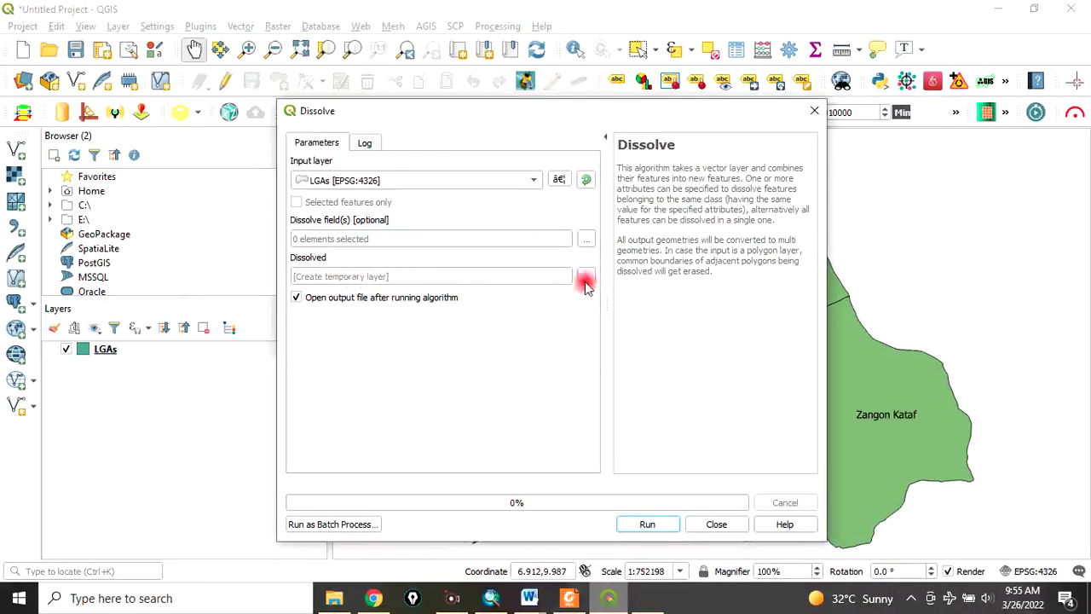
- Save the dissolve output to a file named Dissolve.shp in Desktop\Tutorial
click(586, 281)
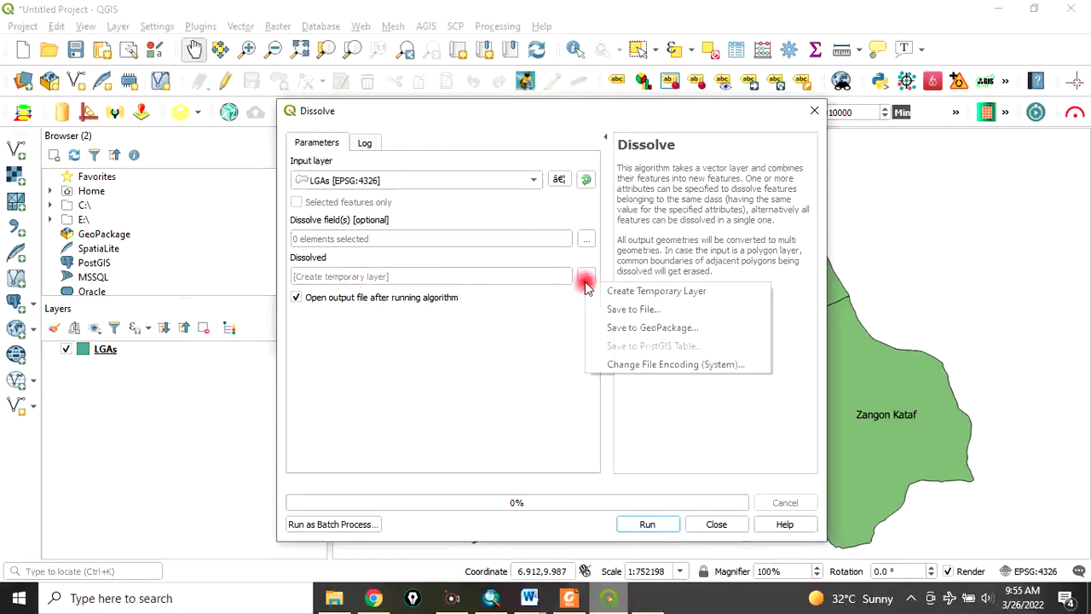
click(624, 312)
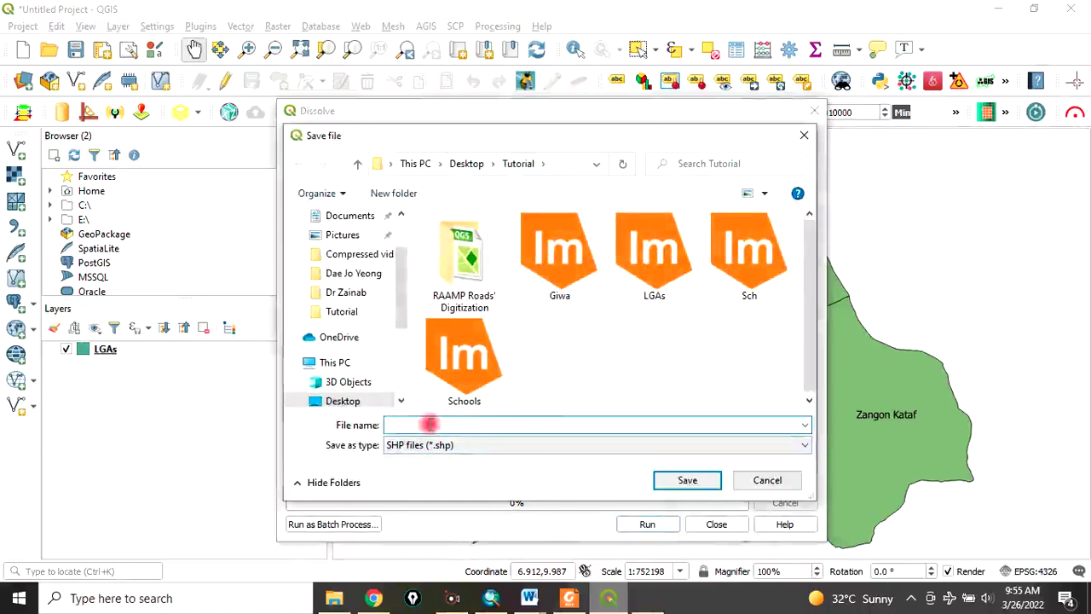
click(429, 423)
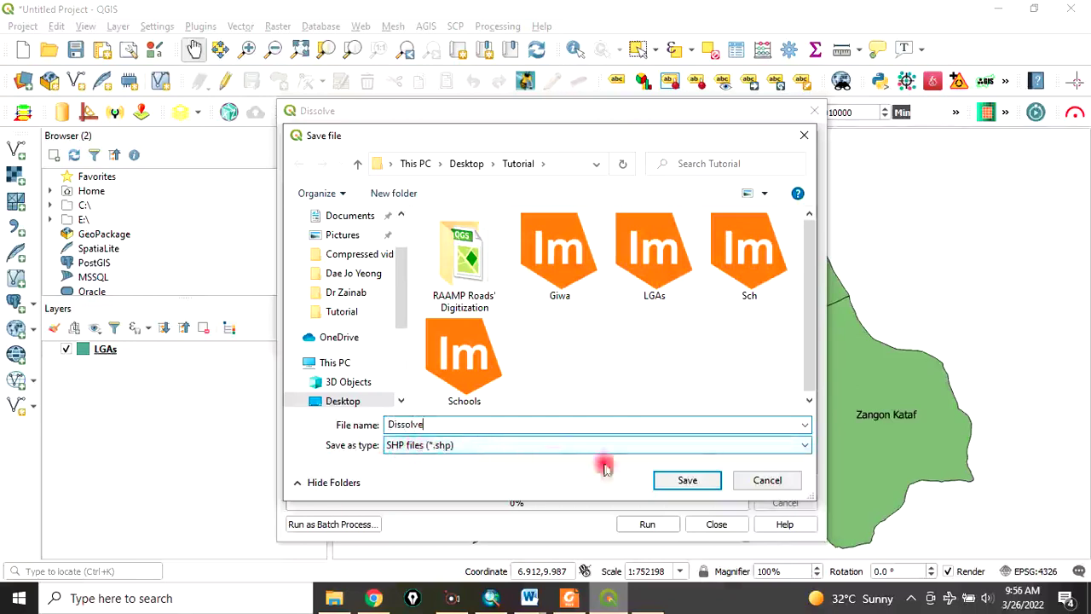
click(695, 480)
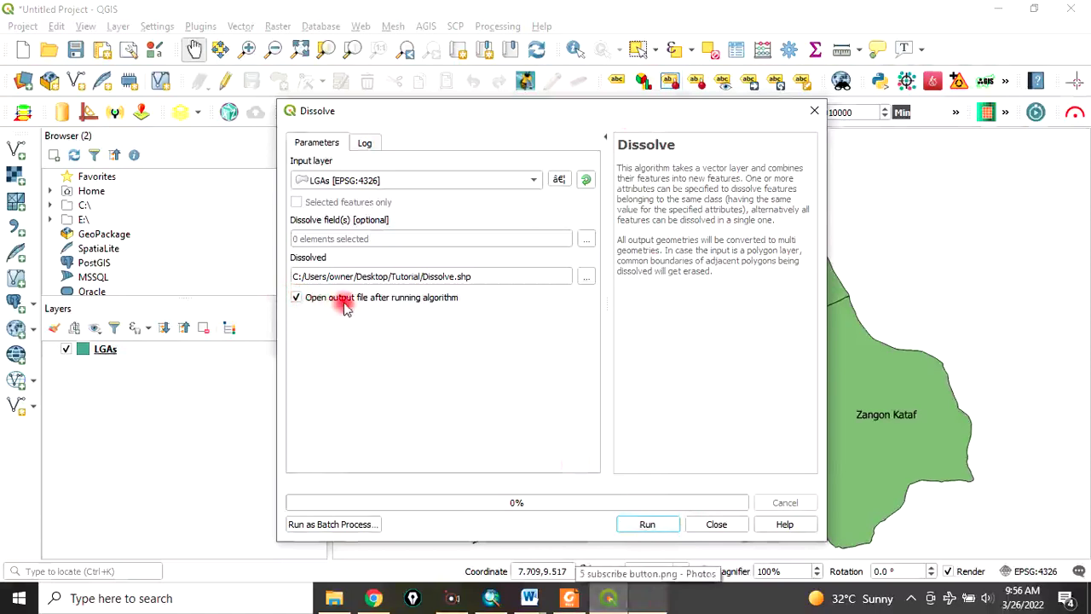
- Run the Dissolve on LGAs to produce one merged grey polygon, then close the tool
click(648, 525)
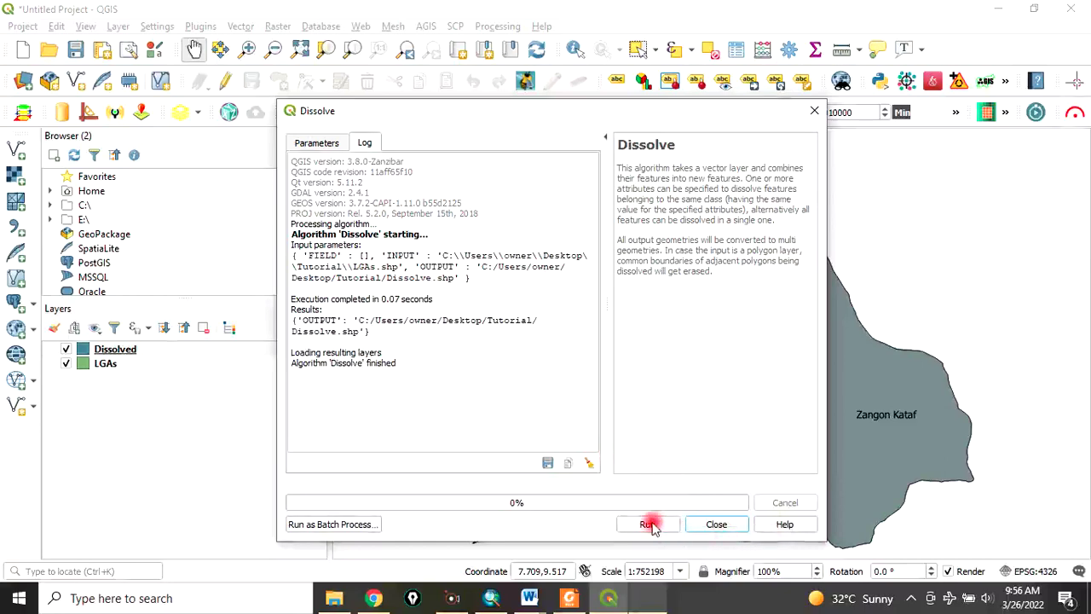
click(714, 524)
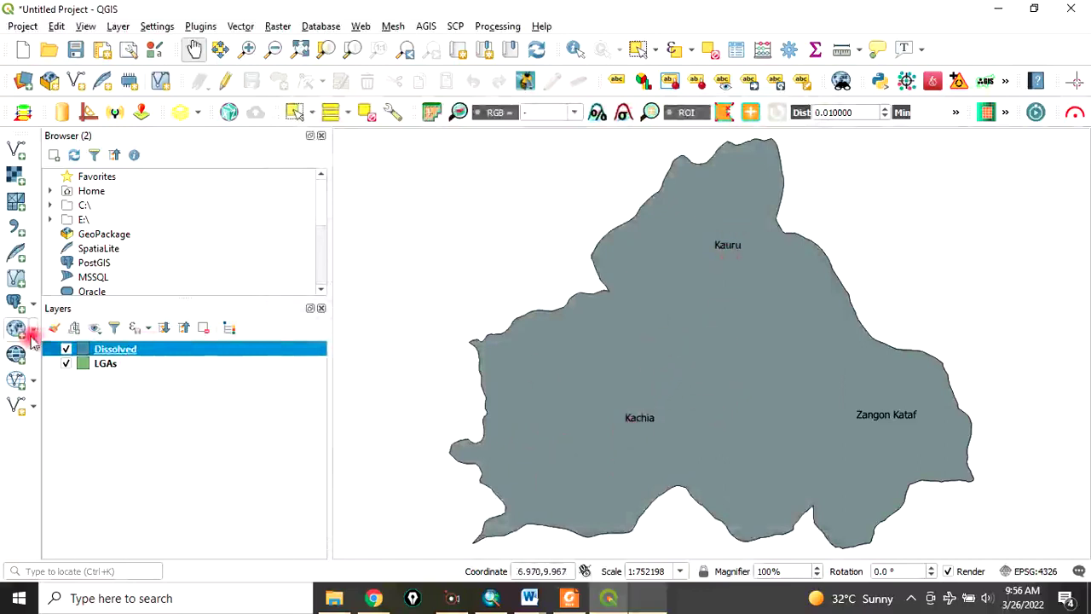
click(66, 350)
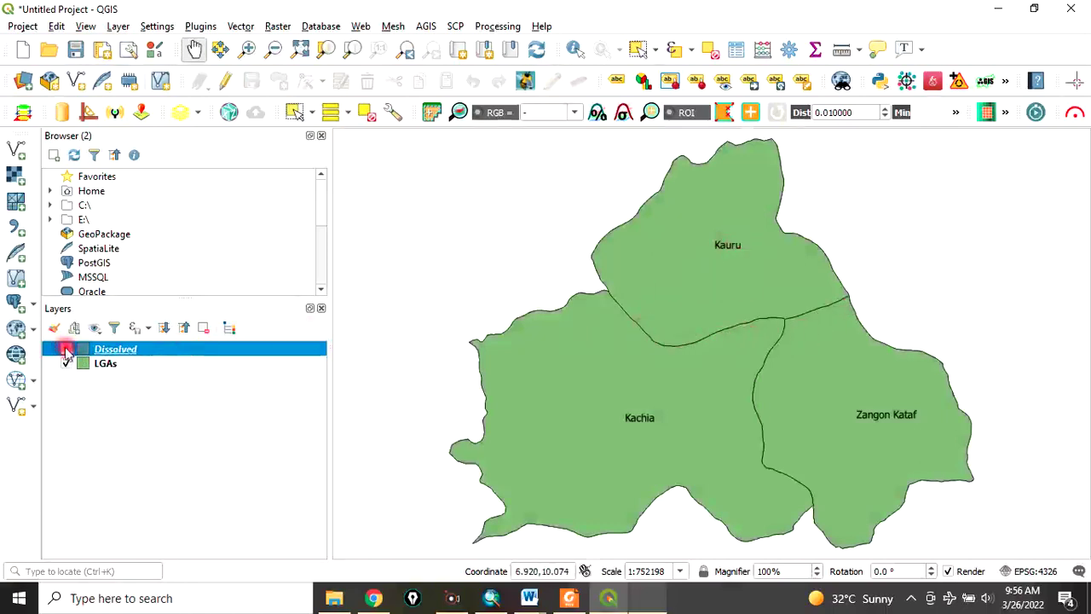
click(65, 350)
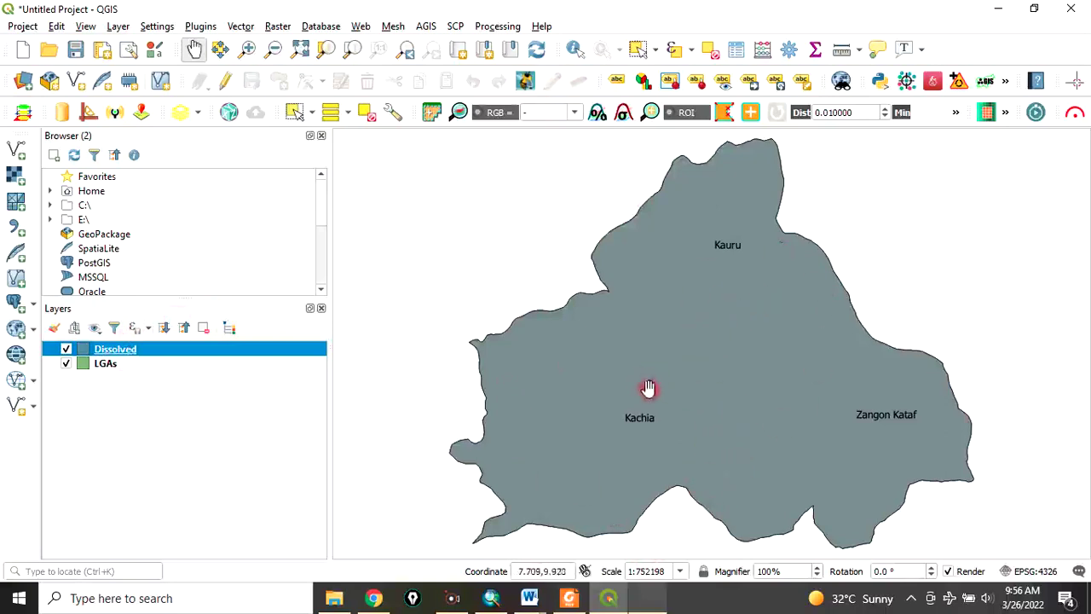
- Return to Windows Photos and go back to the 'How to Dissolve layers In QGIS' slide
click(645, 603)
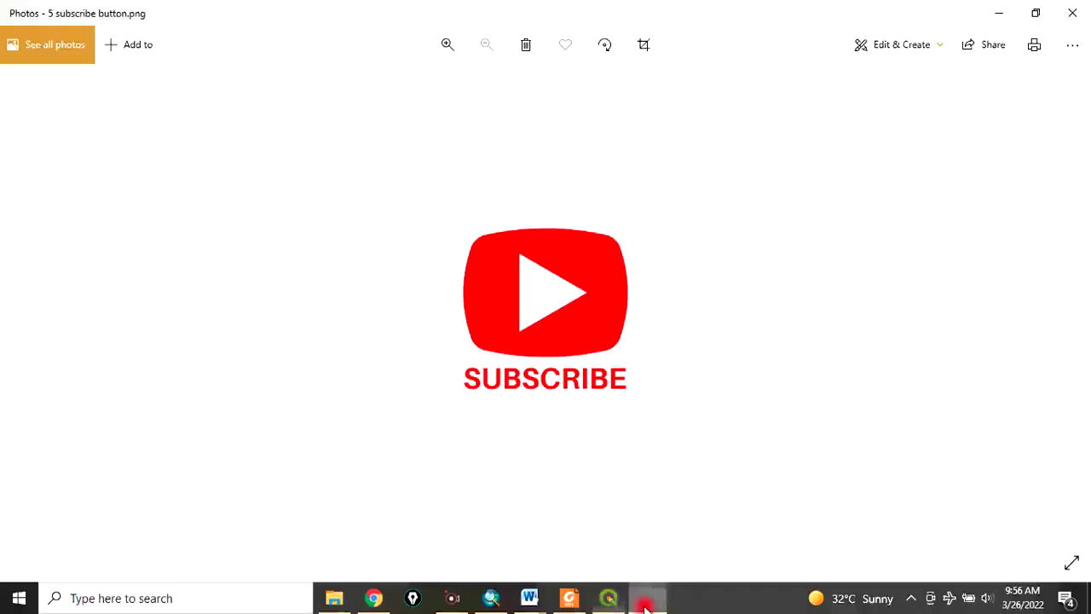
click(645, 603)
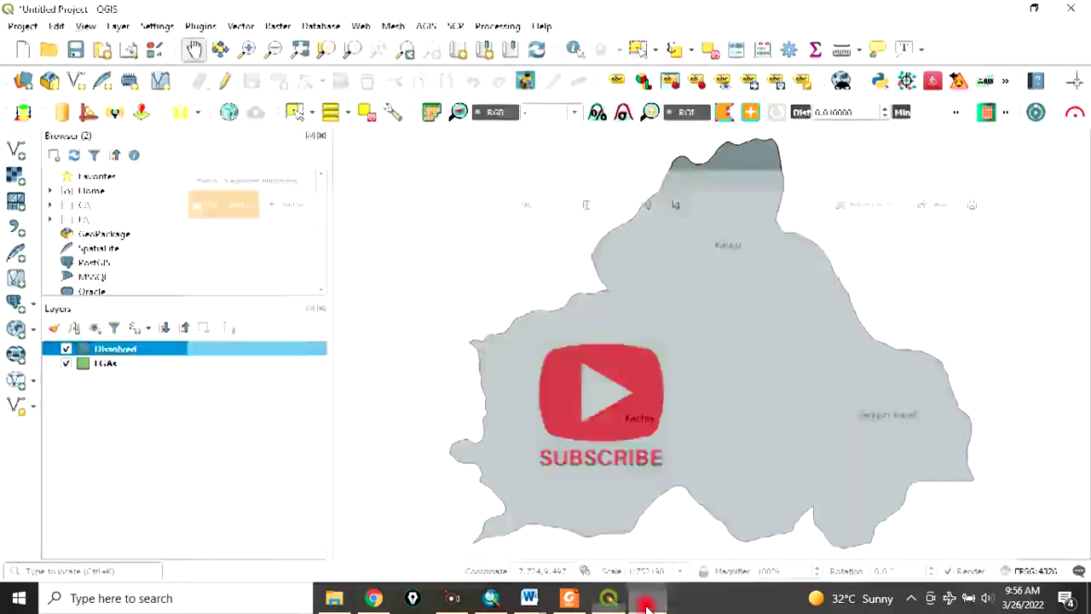
click(645, 604)
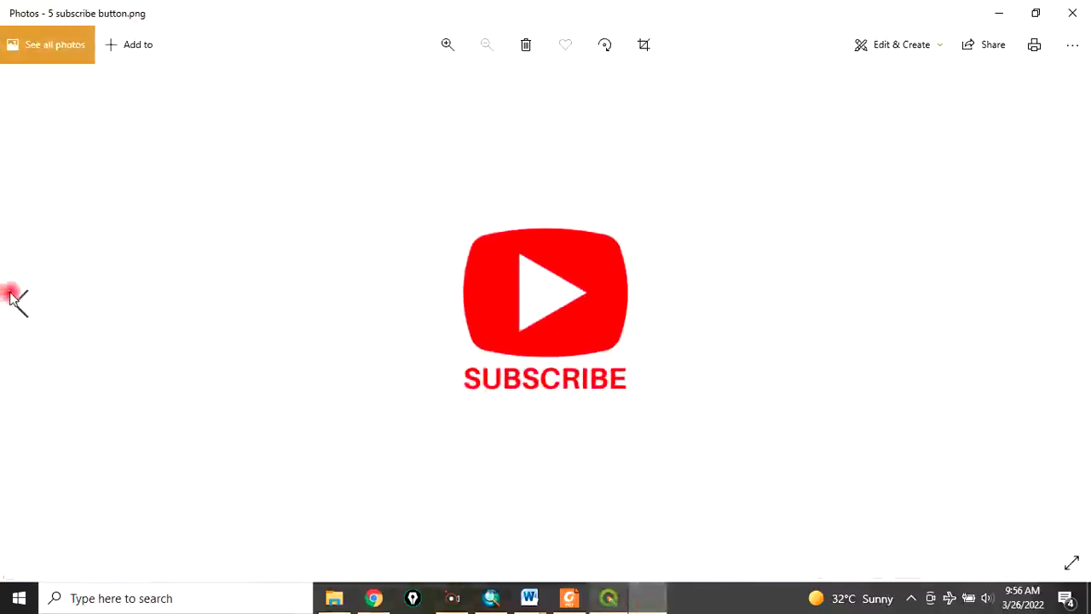
click(19, 305)
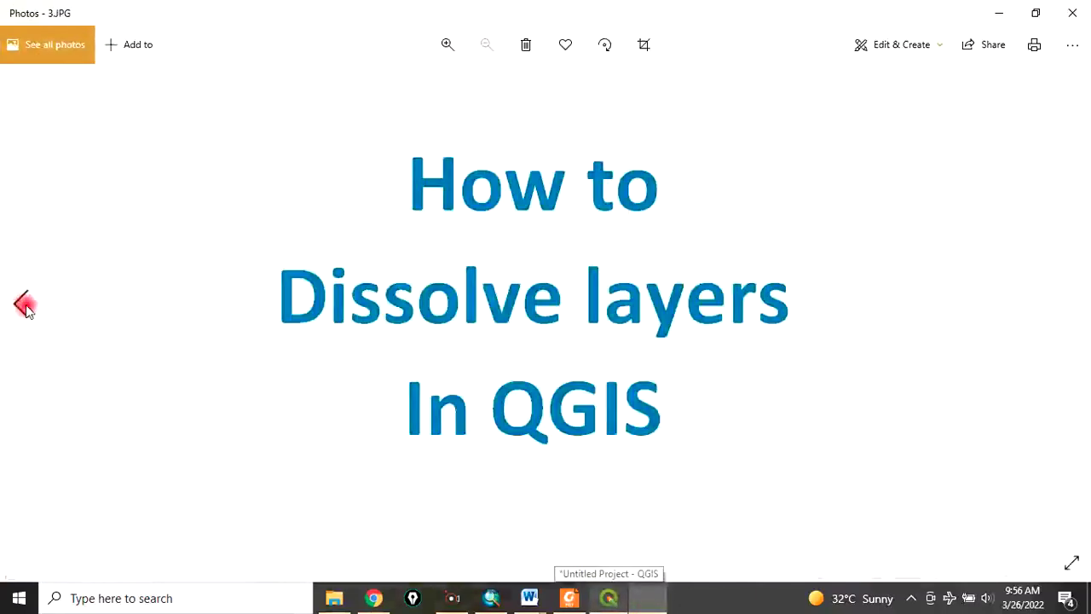